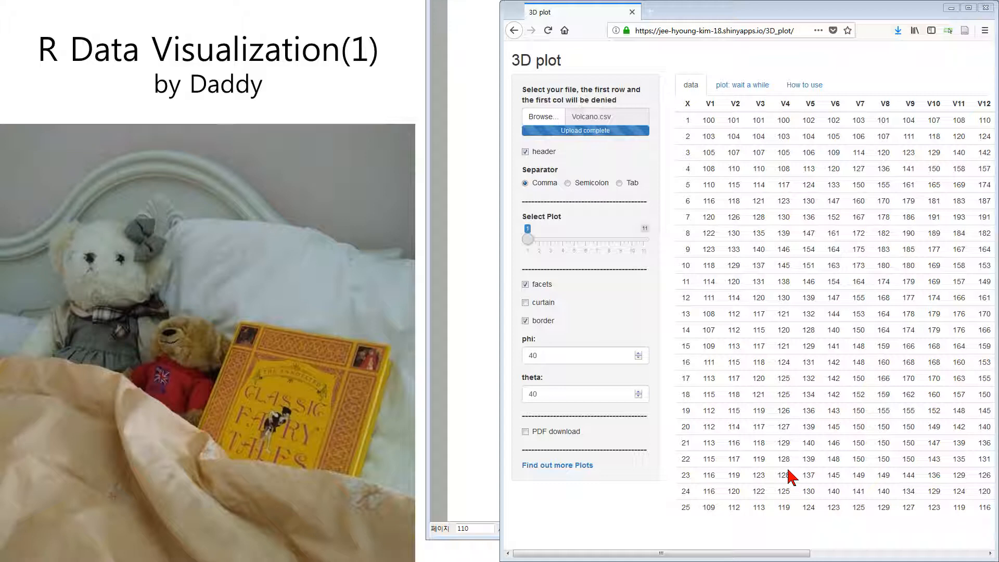
- View the rendered volcano surface and tilt it to a steeper elevation with a different drawing option
click(743, 92)
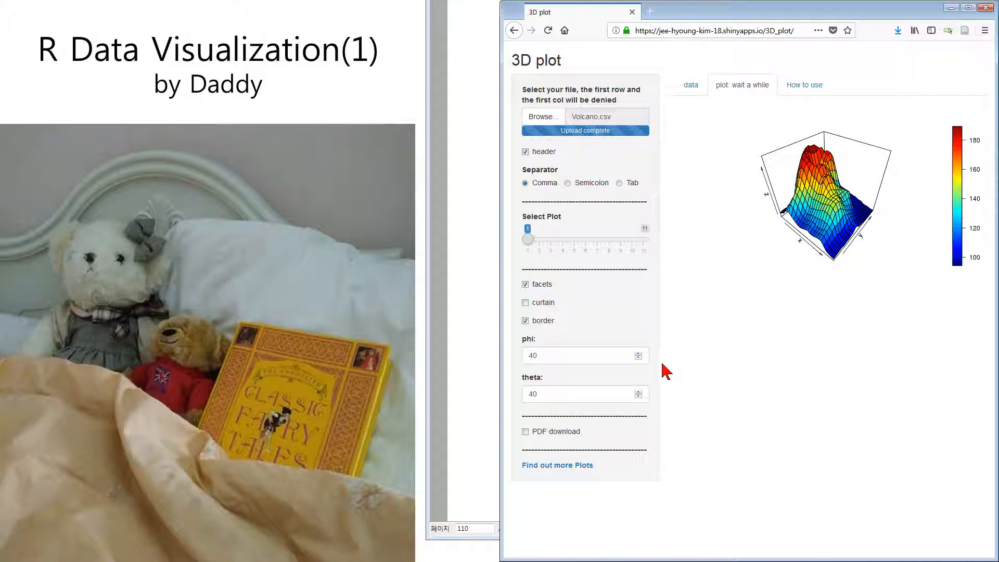
click(638, 354)
click(638, 354)
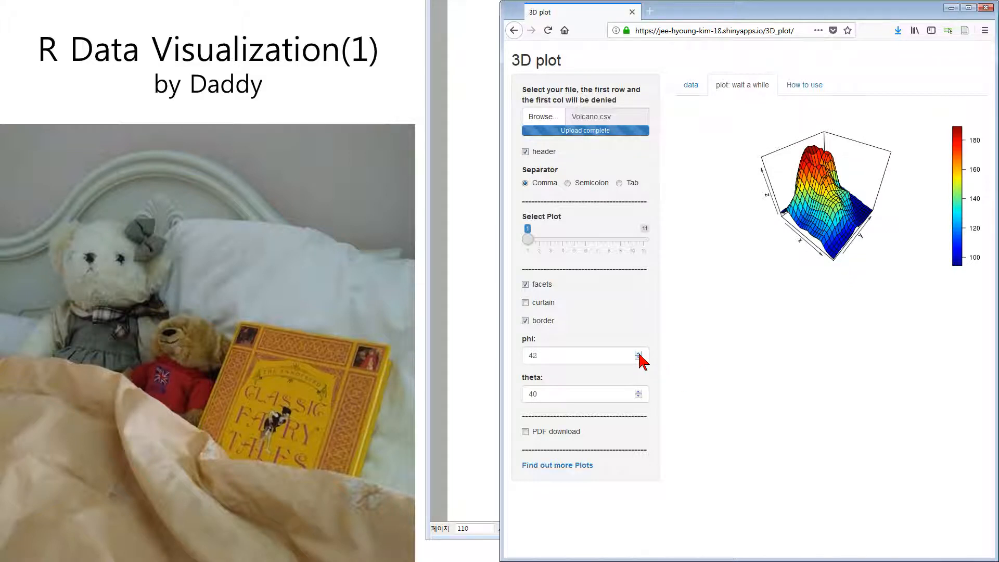
click(638, 354)
scroll(638, 355, down, 3)
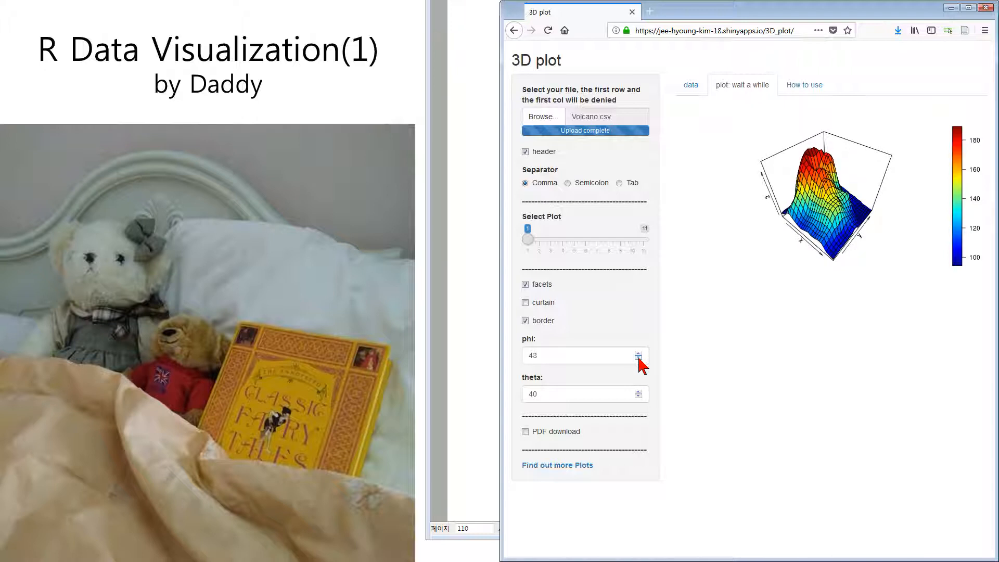
scroll(638, 355, down, 3)
scroll(637, 355, down, 3)
scroll(638, 355, down, 2)
scroll(639, 359, down, 3)
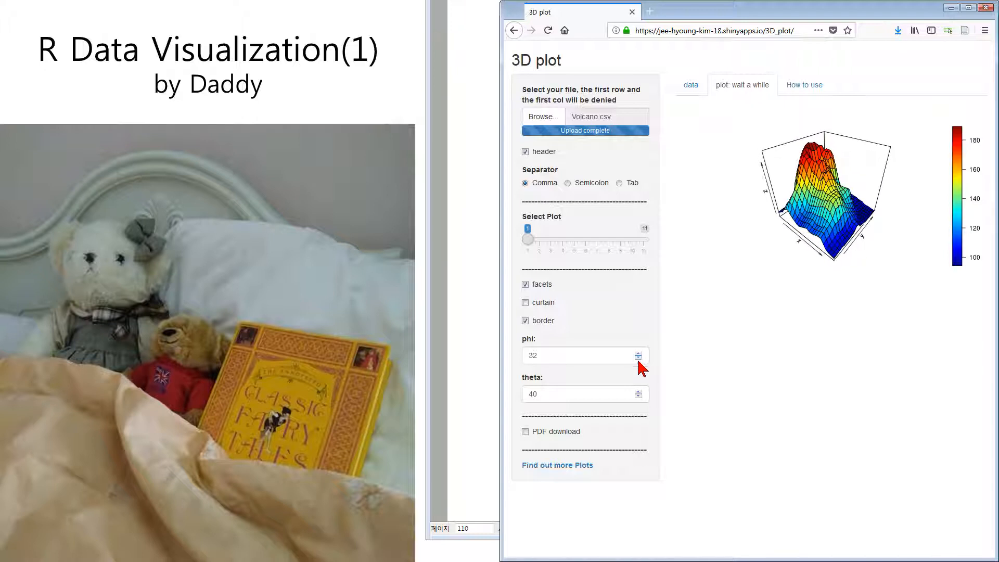
scroll(639, 396, up, 3)
scroll(640, 394, up, 3)
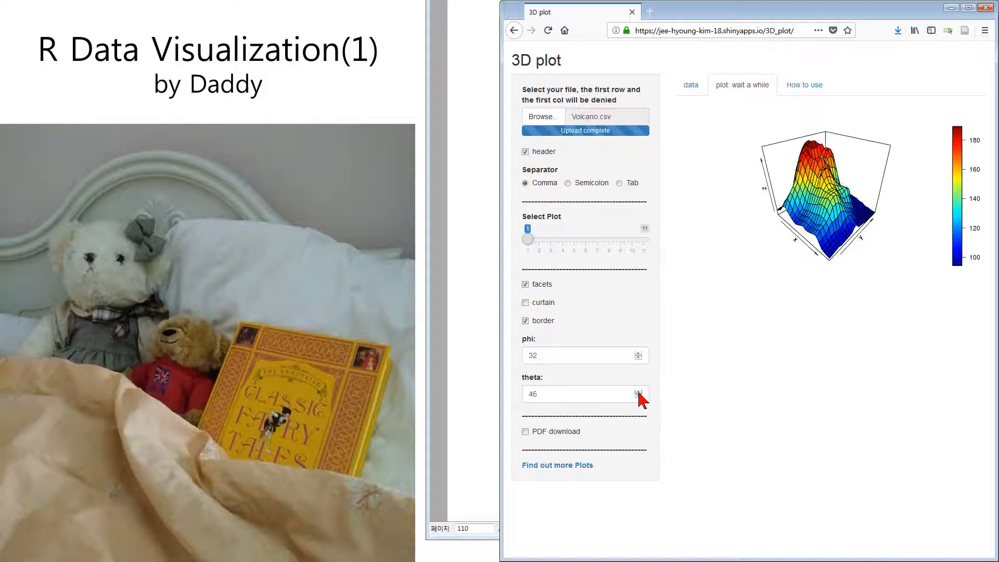
scroll(640, 394, up, 2)
scroll(640, 394, up, 3)
scroll(640, 395, up, 2)
scroll(640, 394, up, 2)
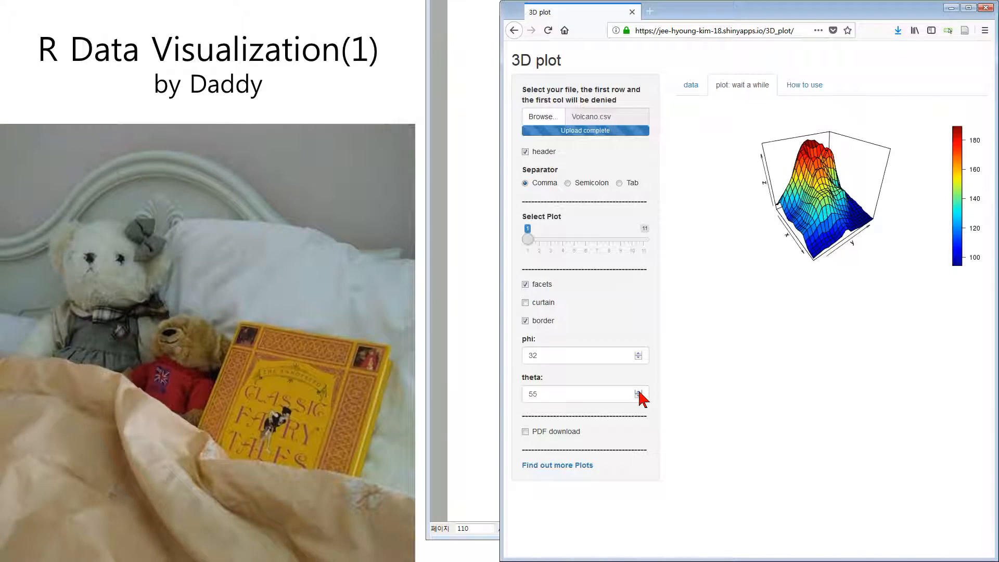
scroll(640, 394, up, 2)
scroll(641, 394, up, 2)
scroll(640, 394, up, 1)
scroll(640, 396, up, 2)
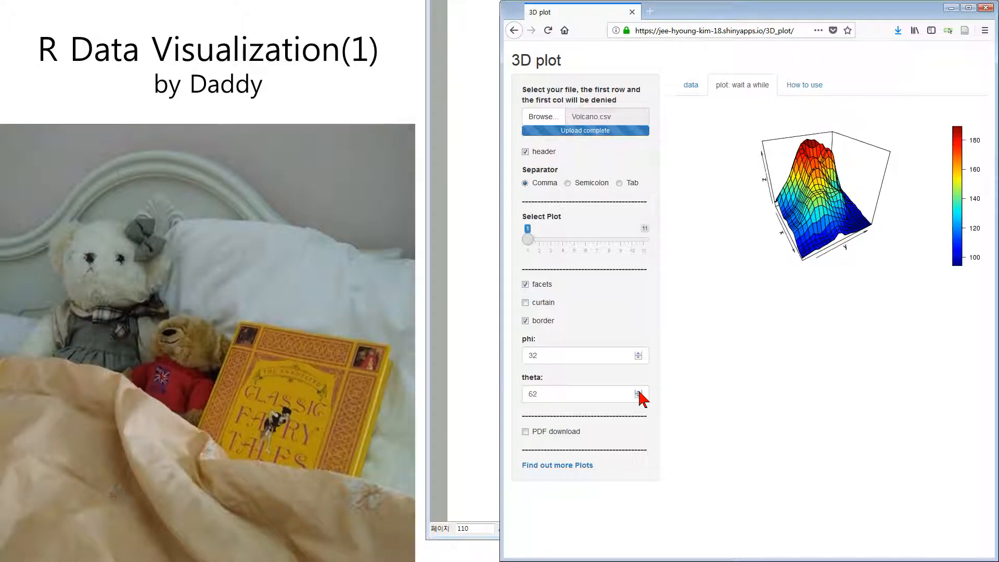
click(527, 286)
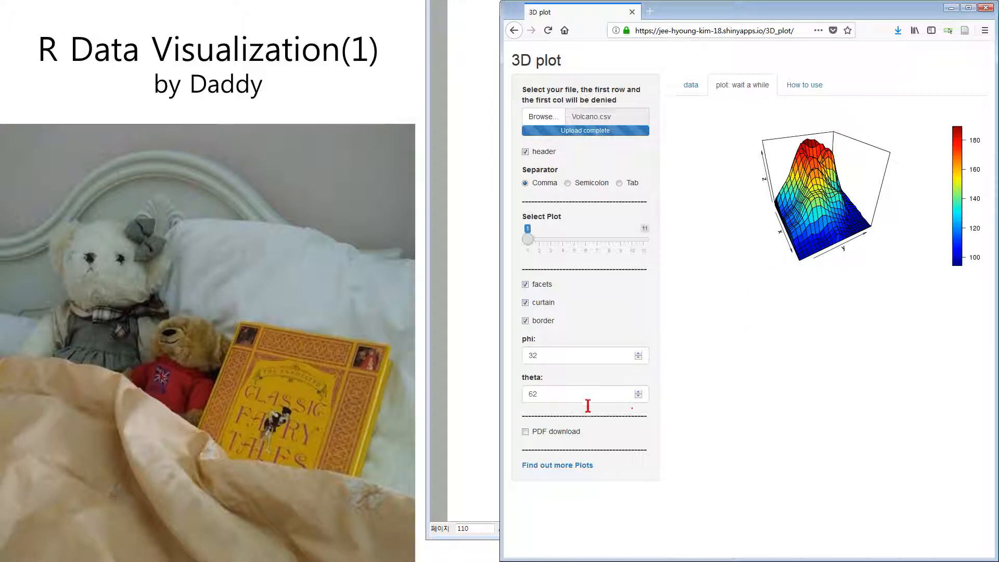
- Set phi to 20 and toggle the curtain and border options on the surface
click(547, 361)
drag(547, 361, 523, 361)
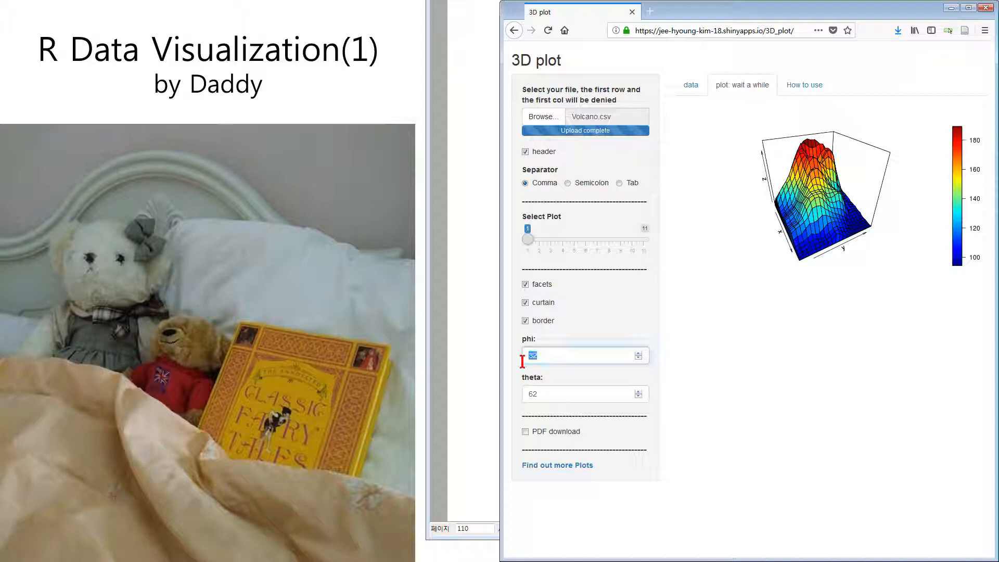
text(20)
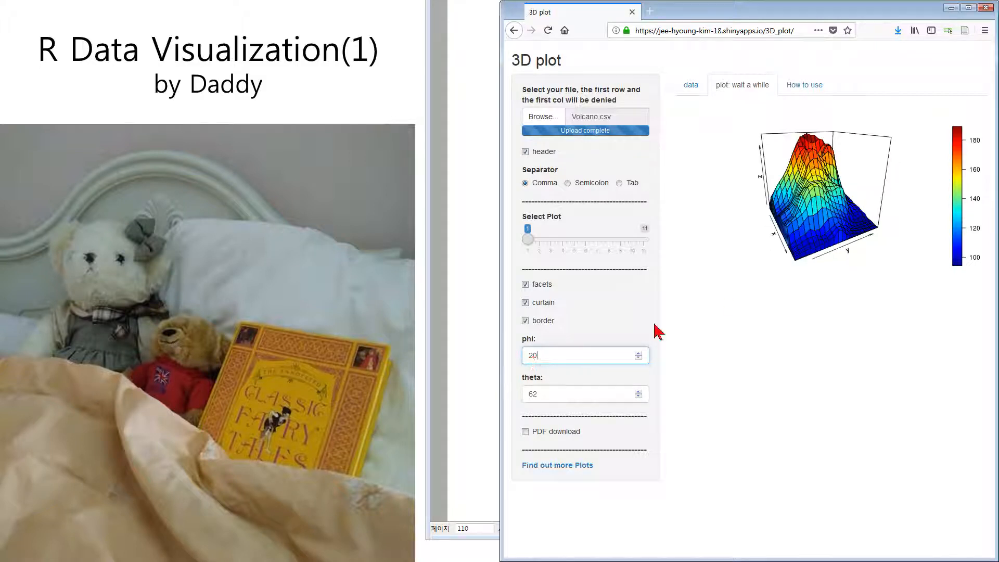
click(536, 304)
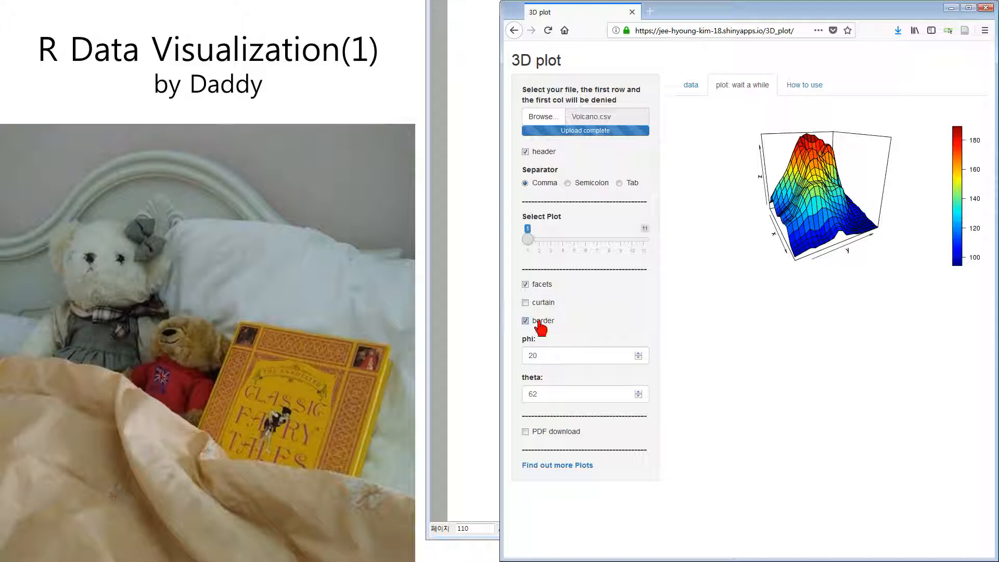
click(540, 329)
- Switch to the 3D bar plot and try it with coloured faces, no curtain, then uncoloured faces
drag(532, 240, 541, 241)
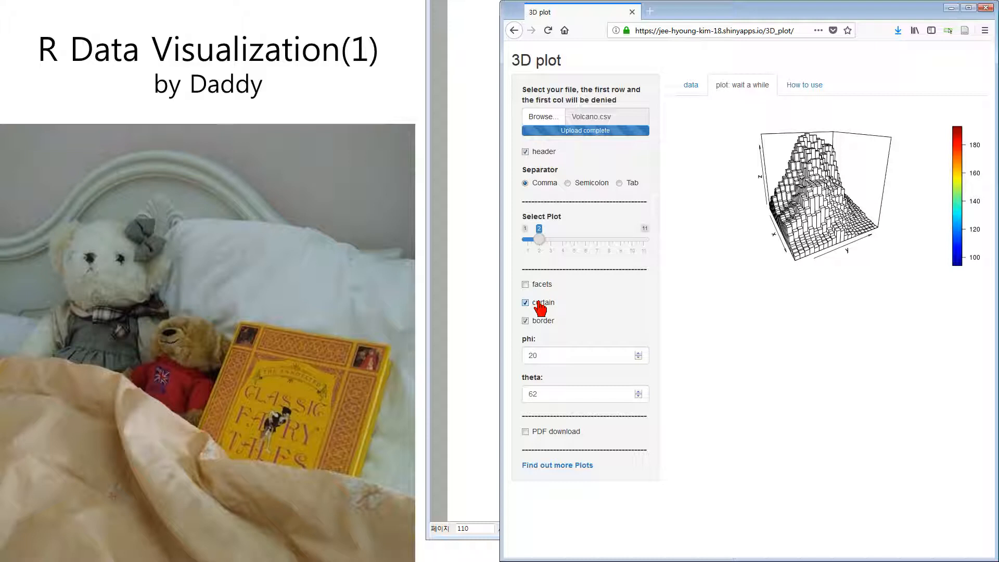
click(540, 306)
click(538, 284)
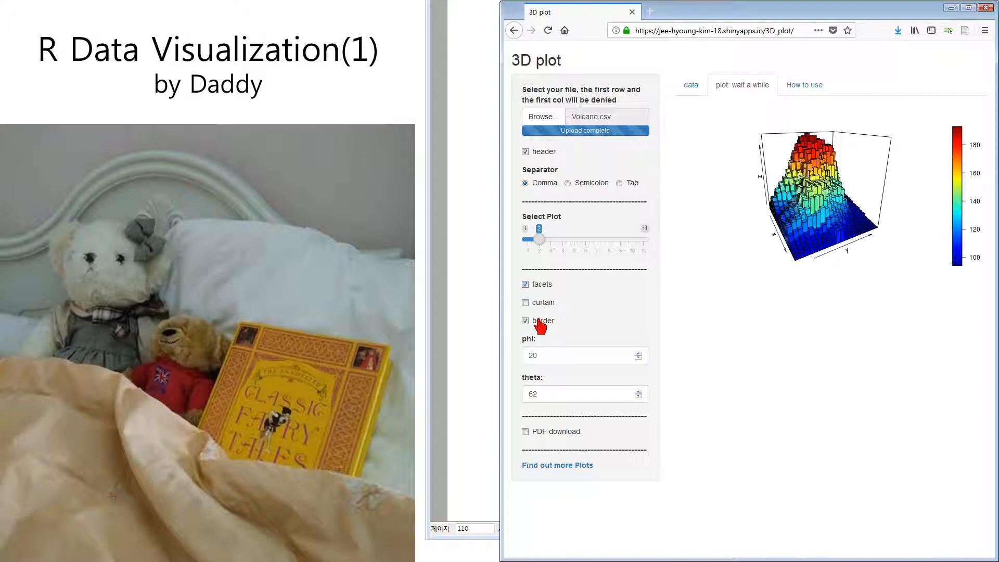
click(539, 287)
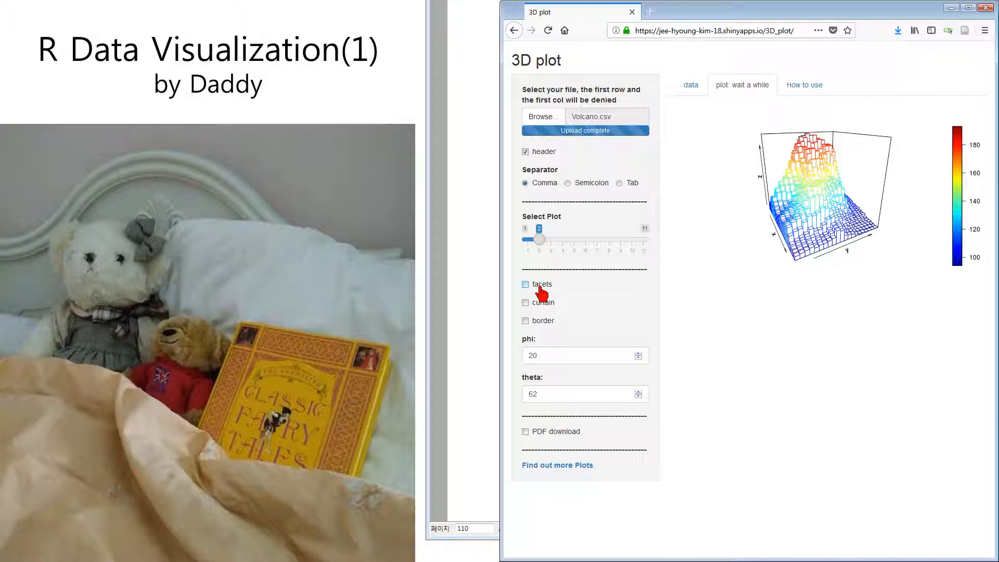
- Restore coloured, outlined bars, then switch the volcano to the ribbon plot (type 3)
click(541, 287)
click(543, 320)
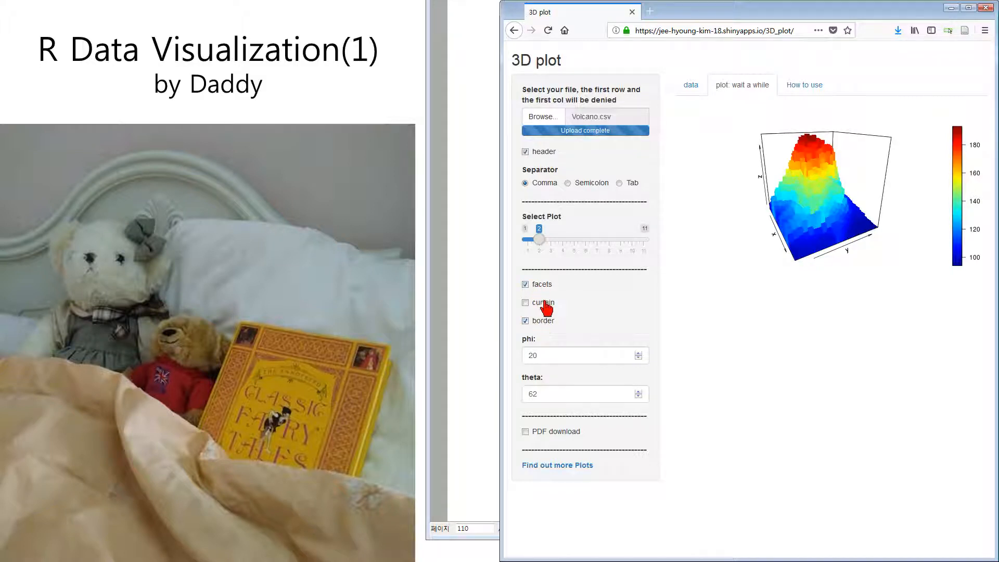
click(548, 247)
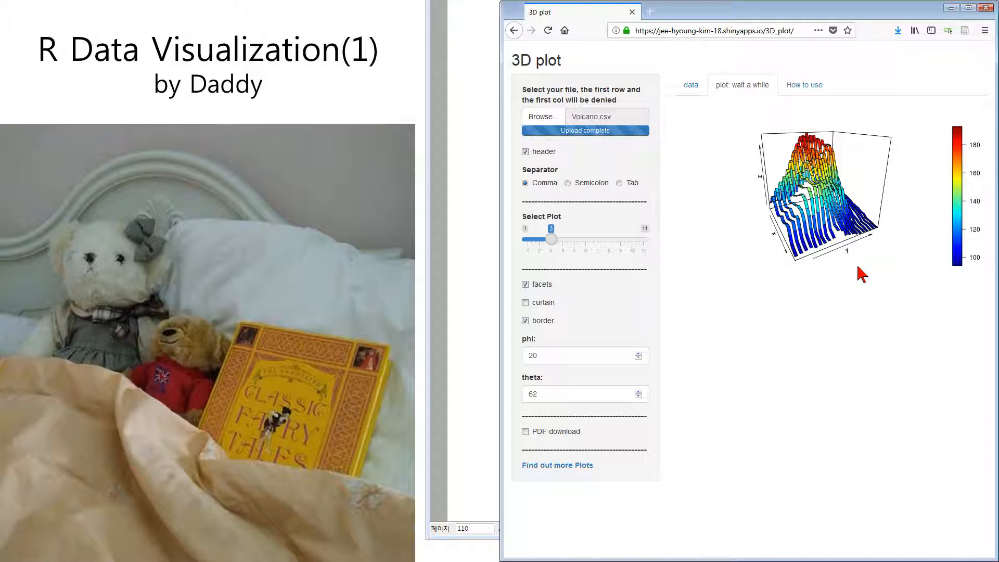
- Show the flat coloured image plot (type 4) with phi set to 0 and a new theta value
click(559, 240)
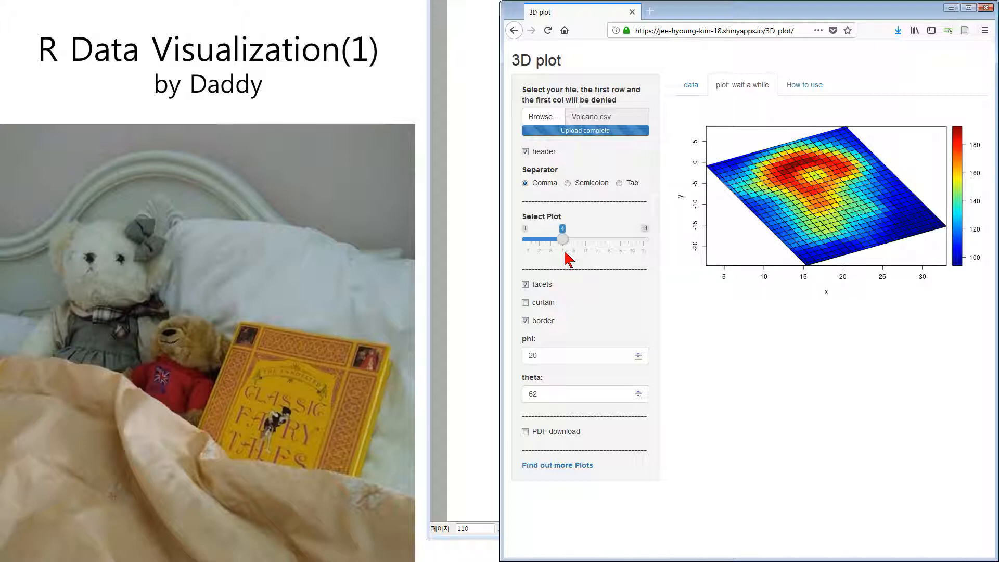
click(525, 357)
key(Delete)
drag(546, 398, 523, 400)
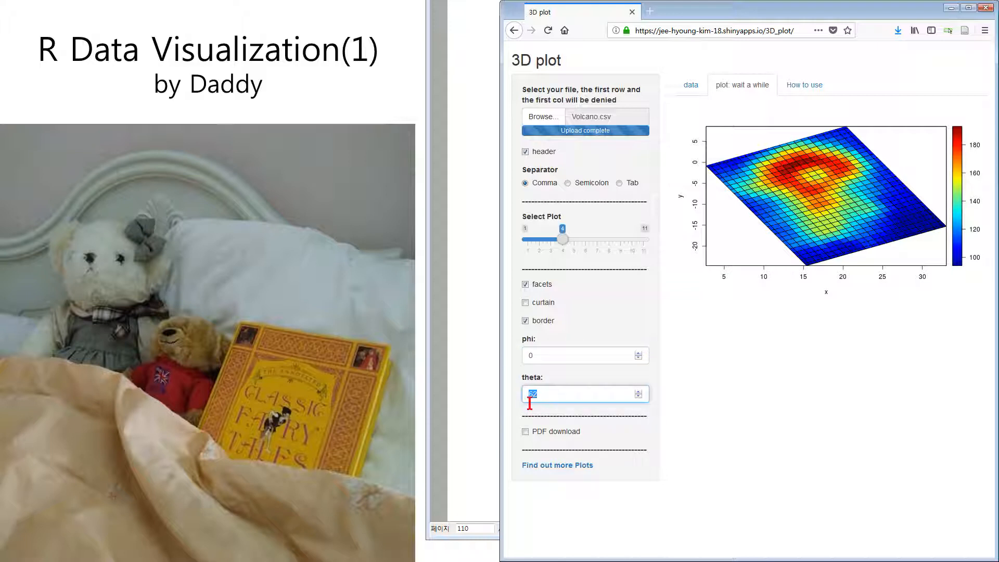
text(0)
click(682, 418)
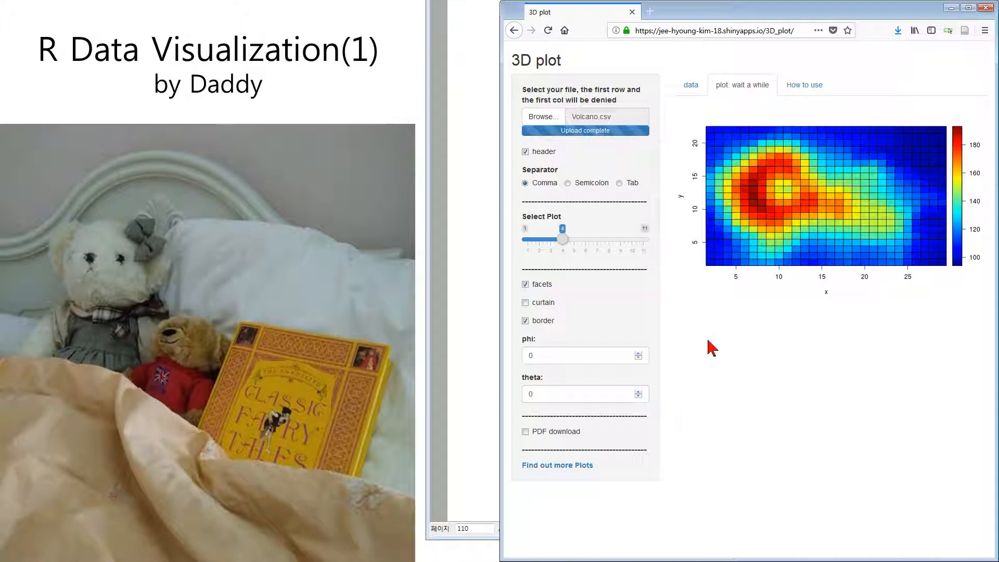
- Switch the display to the contour line plot (type 5)
drag(563, 241, 579, 248)
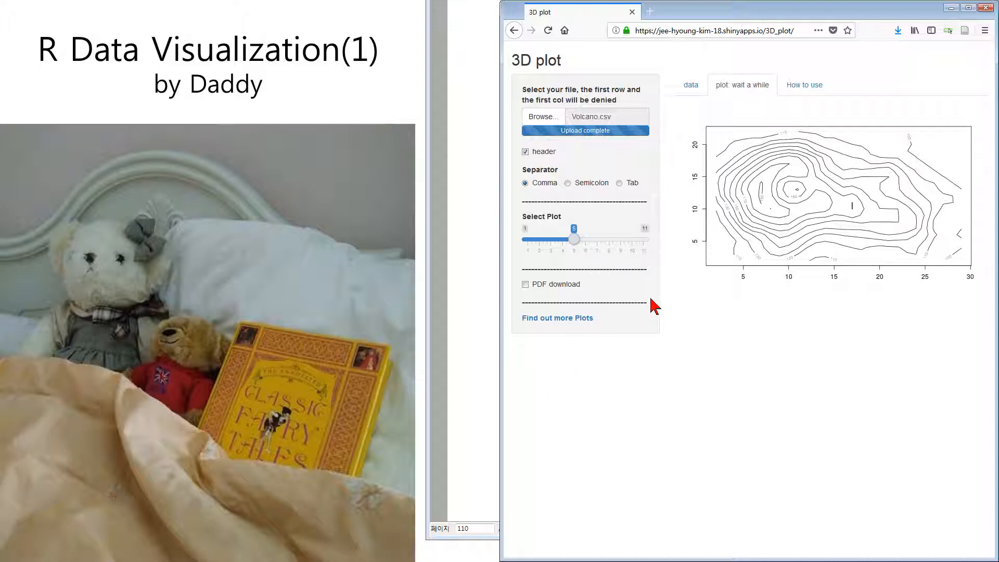
- Step the plot type from 6 up to 11, ending on the heatmap with contour lines
click(586, 241)
click(601, 244)
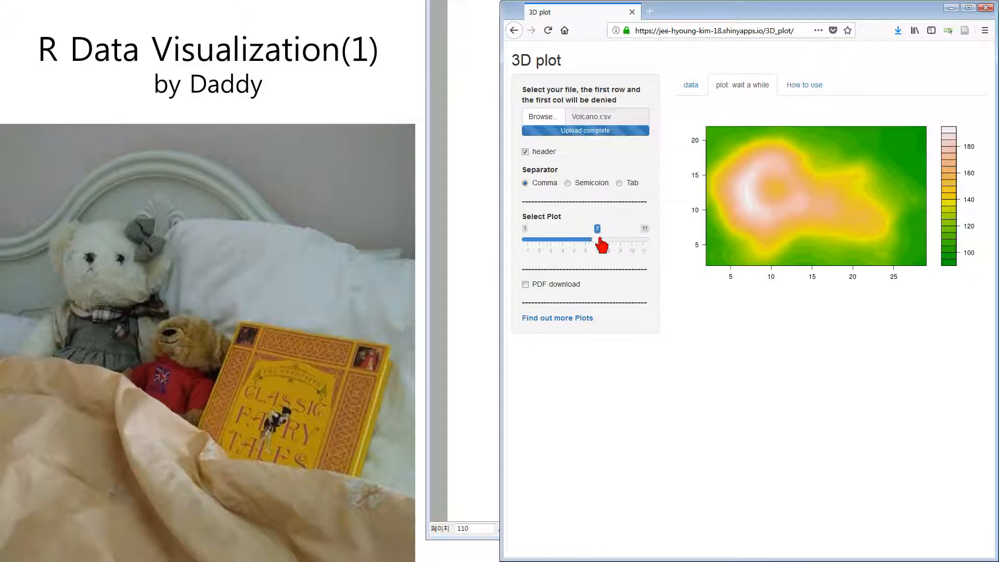
click(613, 247)
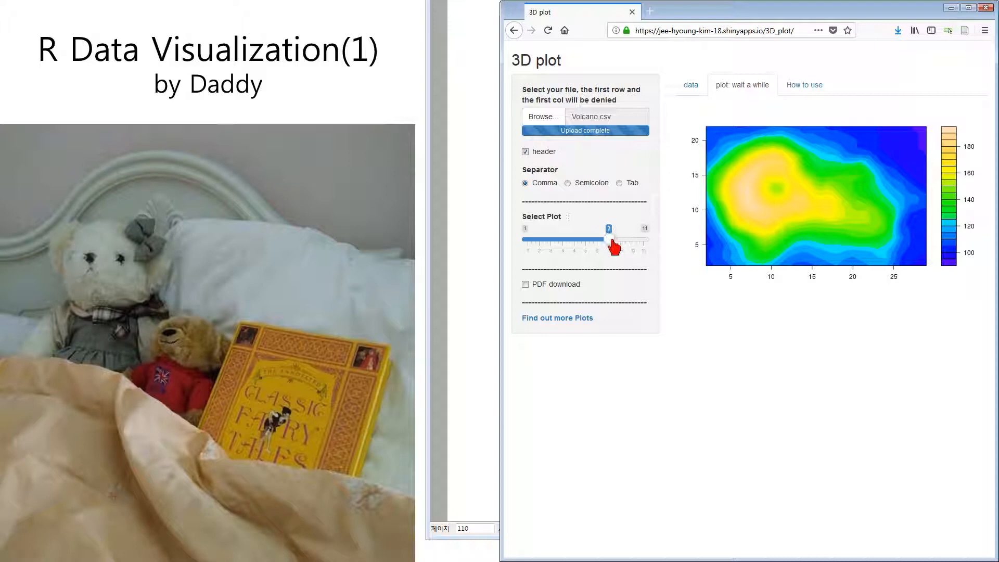
click(623, 245)
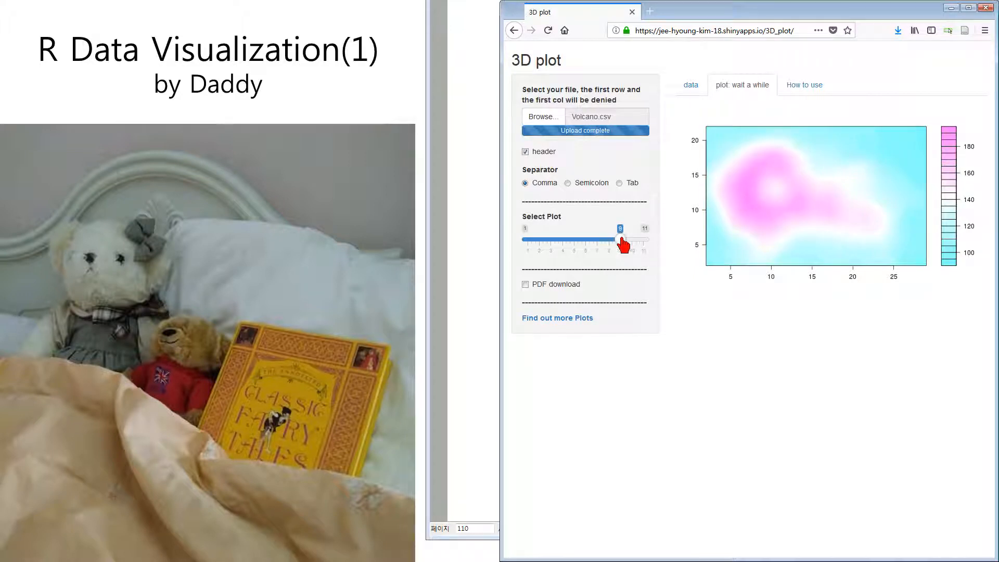
click(637, 247)
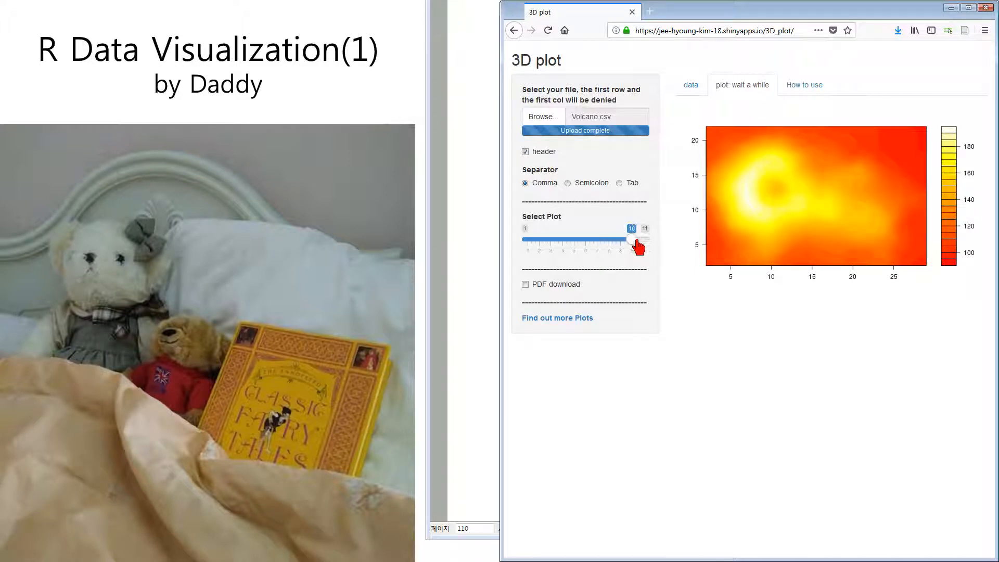
click(645, 248)
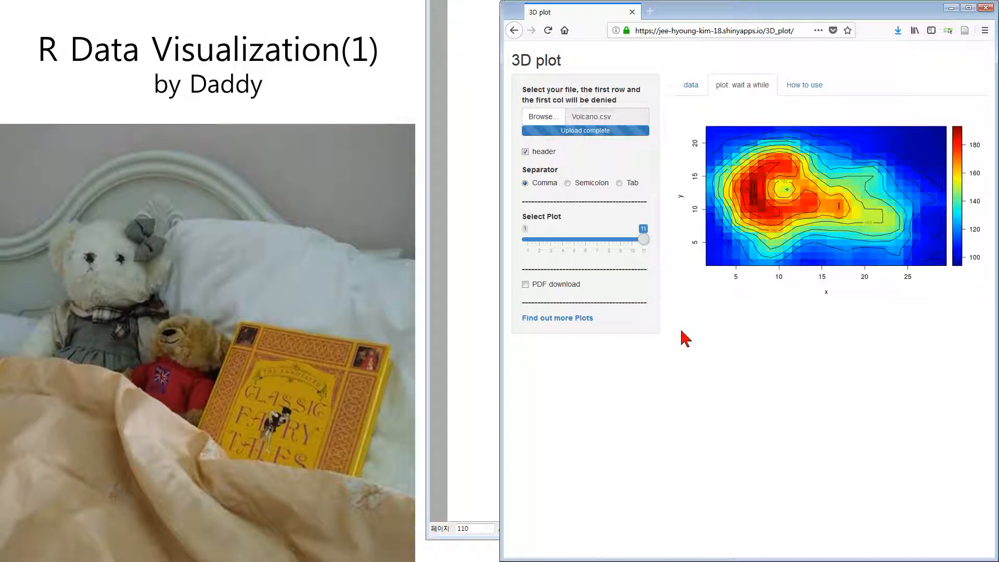
- Upload Volcano2.csv from the file dialog and show its values in the data table
click(559, 125)
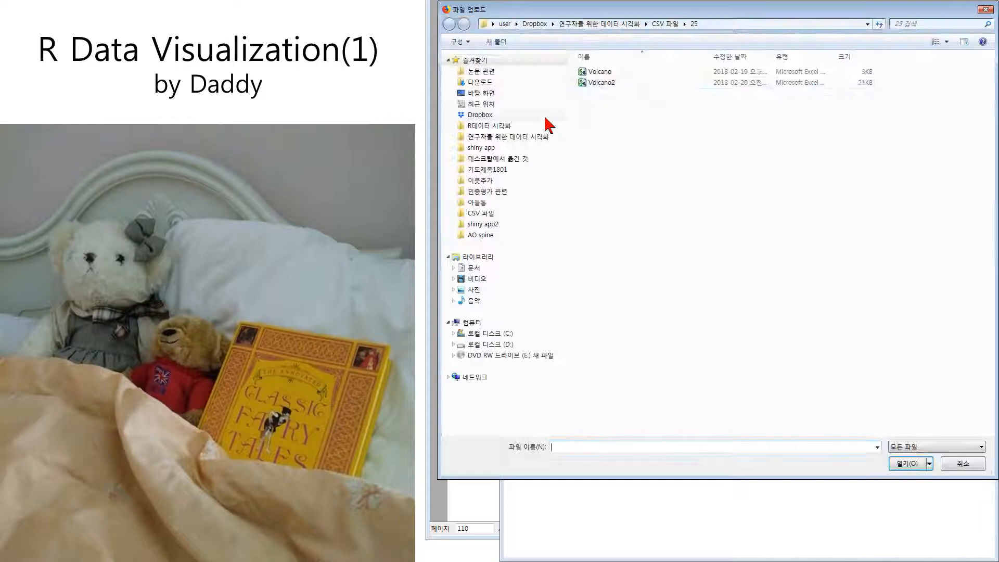
click(591, 87)
double_click(591, 87)
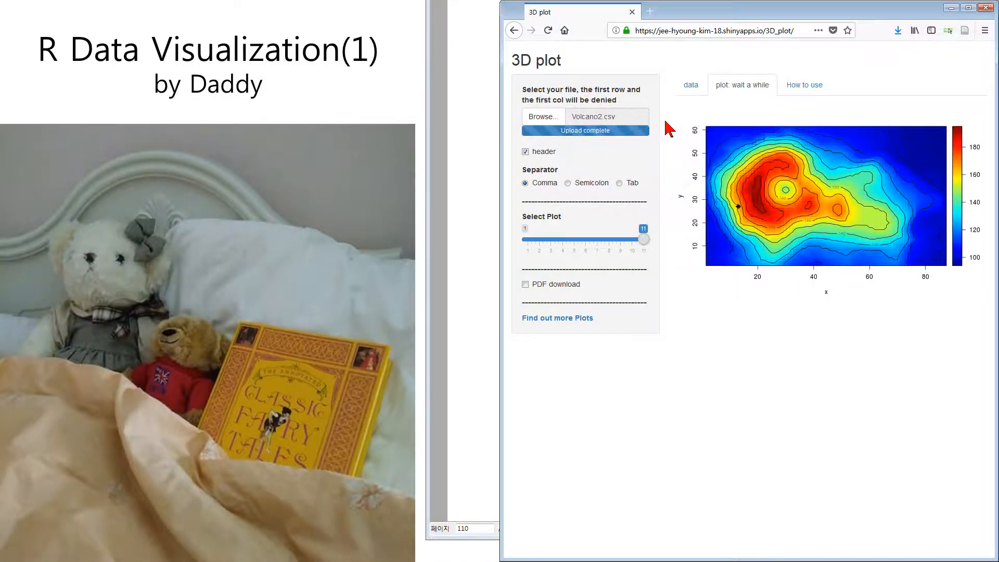
click(689, 88)
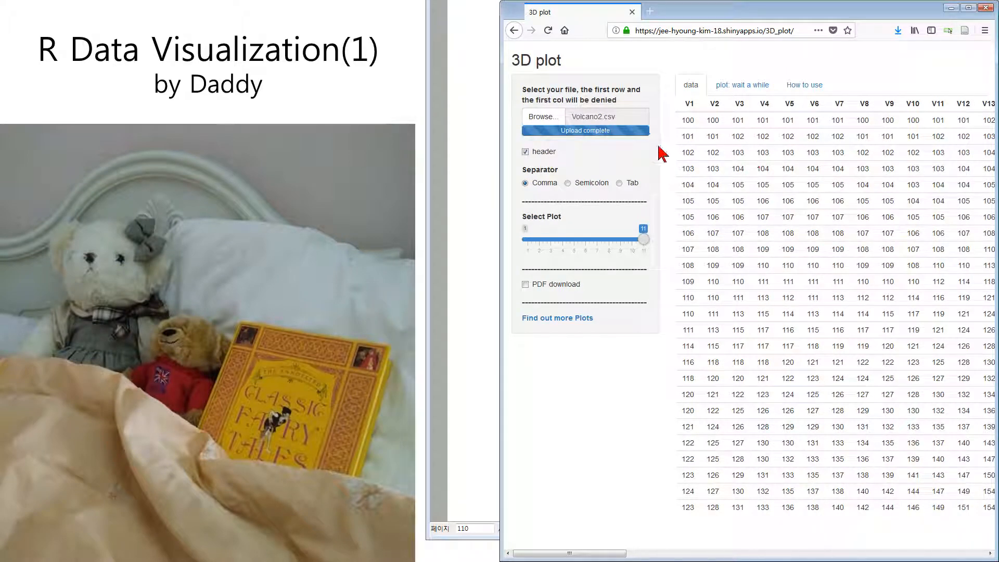
- Show Volcano2 as the 3D perspective surface with phi 20 and theta 40
drag(652, 245, 526, 248)
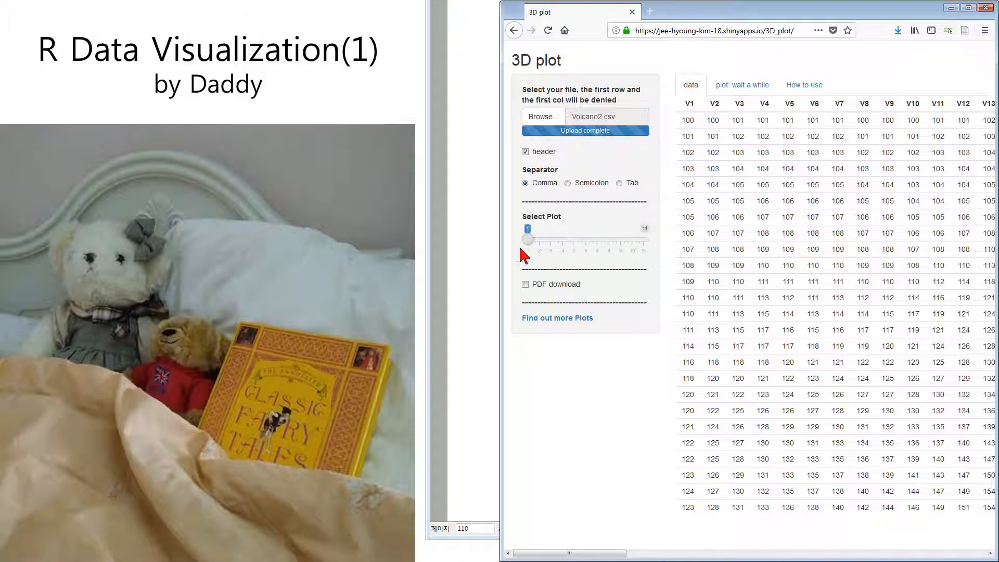
click(726, 91)
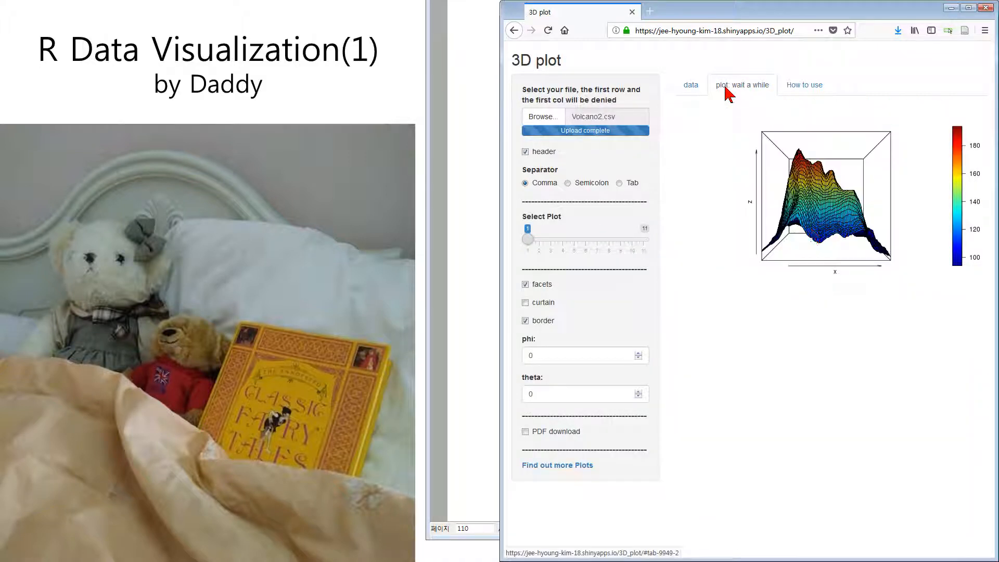
click(555, 363)
drag(555, 363, 526, 363)
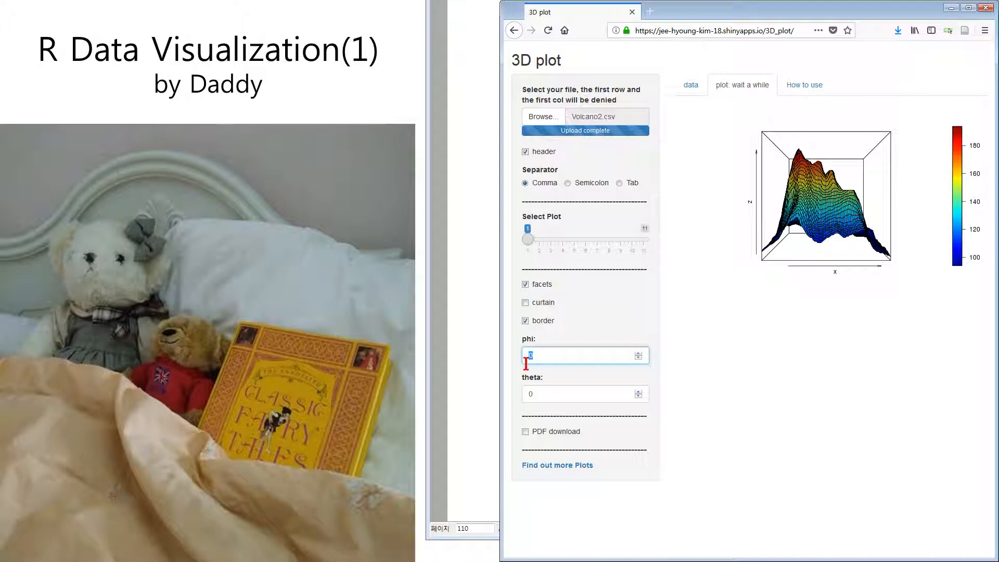
text(20)
drag(547, 395, 521, 398)
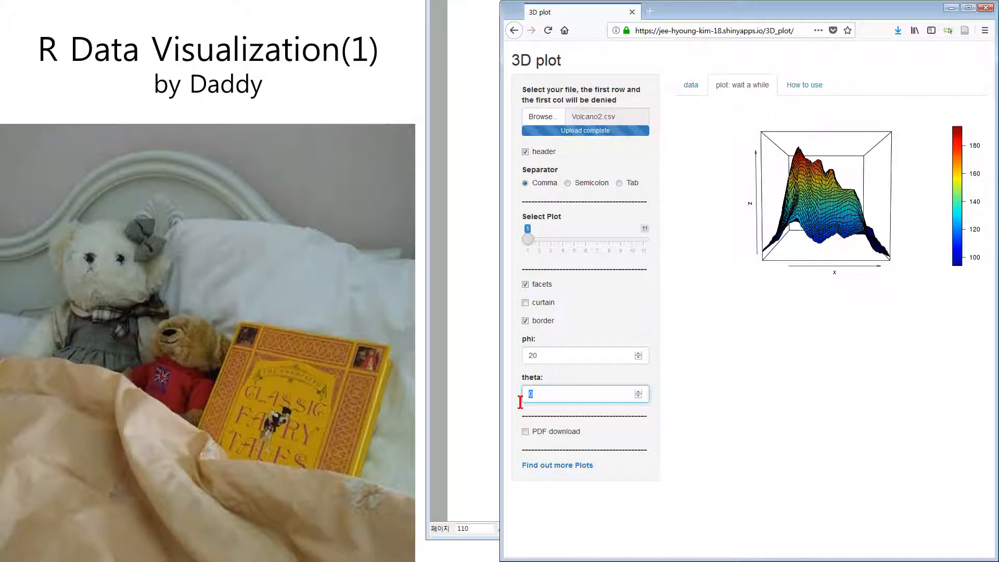
text(40)
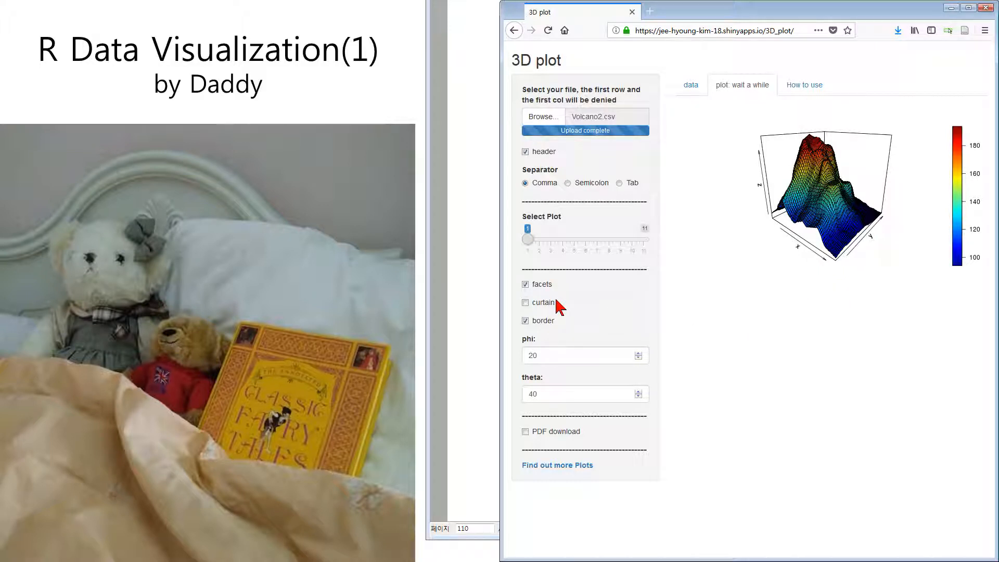
- Toggle the border, remove colour facets for a plain wireframe, then switch to the contour heatmap (type 11)
click(536, 324)
click(537, 324)
click(538, 289)
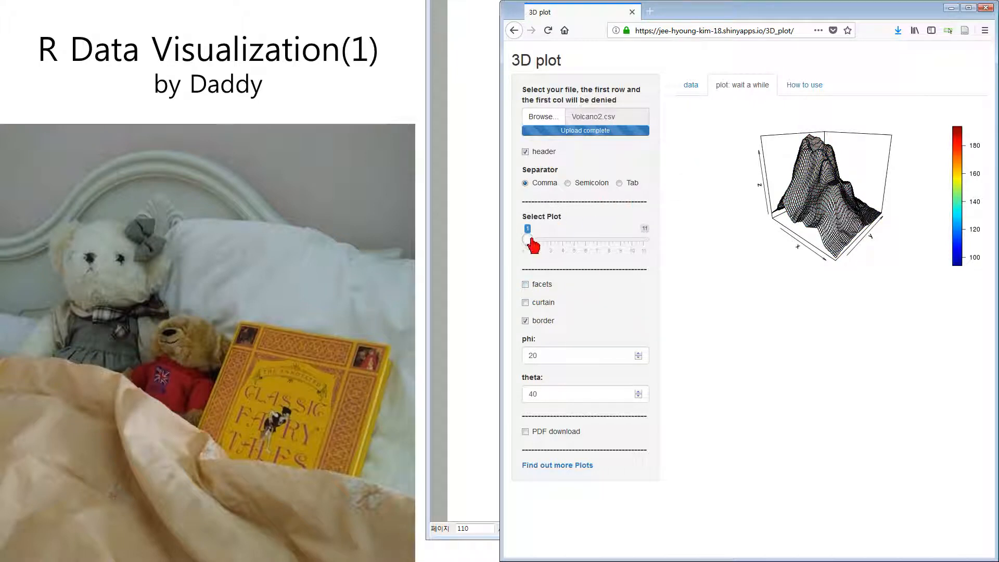
drag(528, 239, 644, 239)
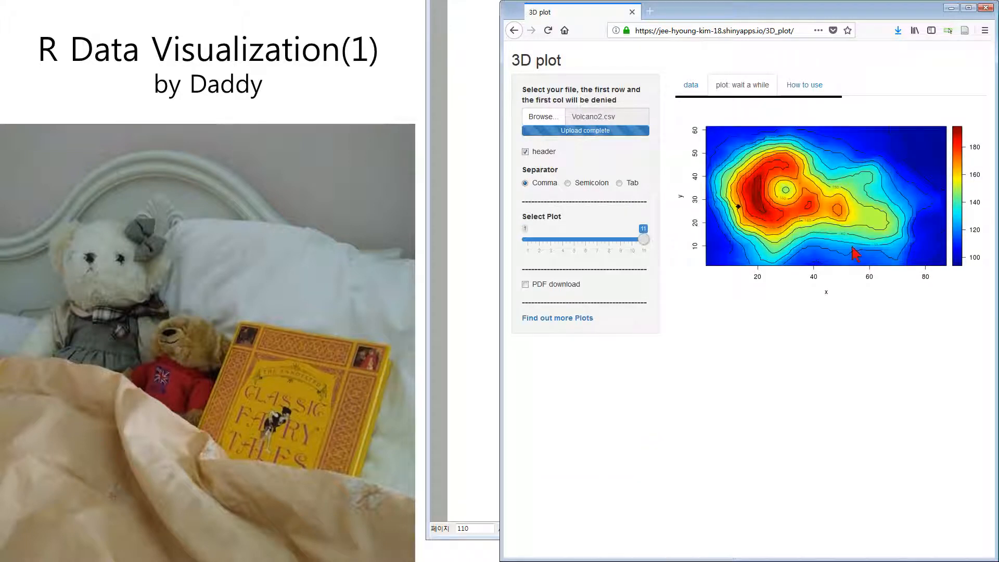